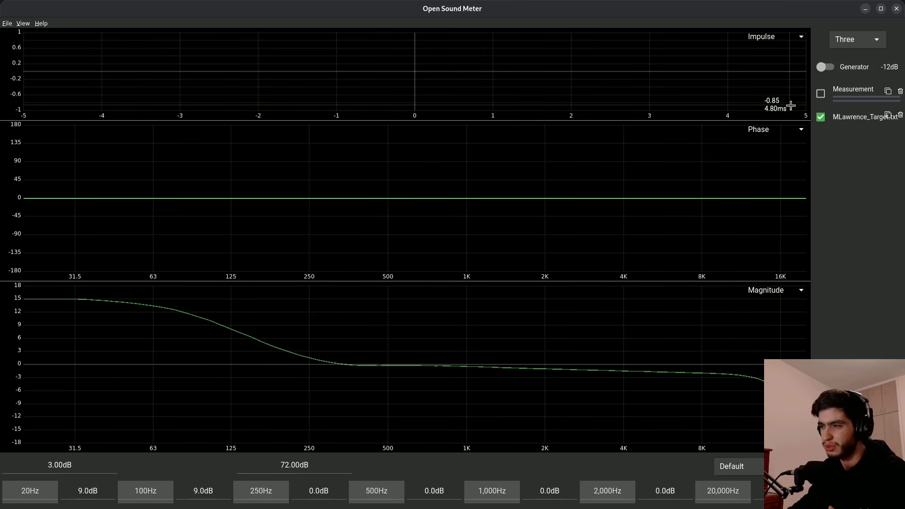
- Show the target trace and set the target's second frequency point to 63 Hz
key("ctrl+t")
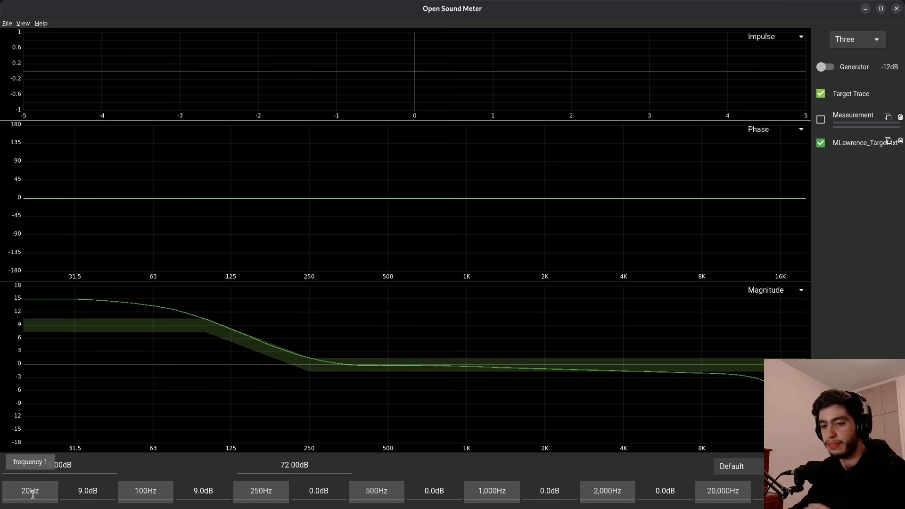
double_click(139, 490)
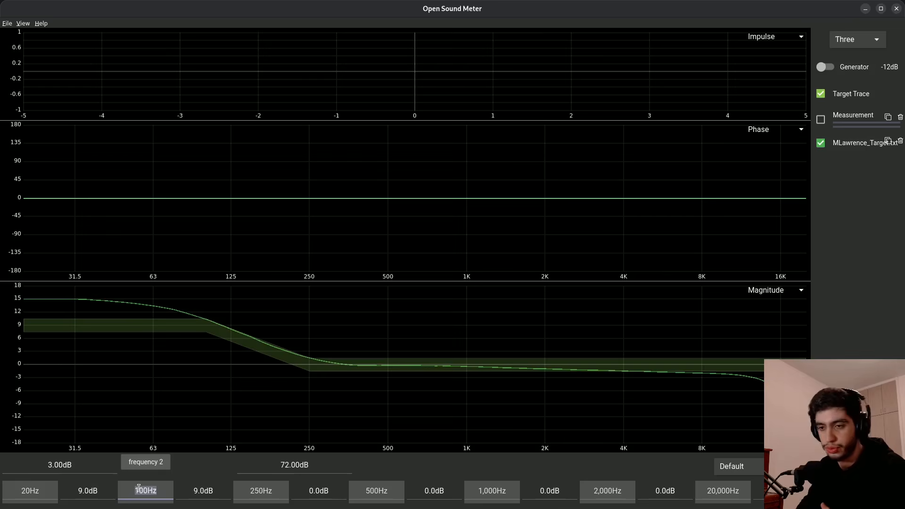
type("63")
key("Return")
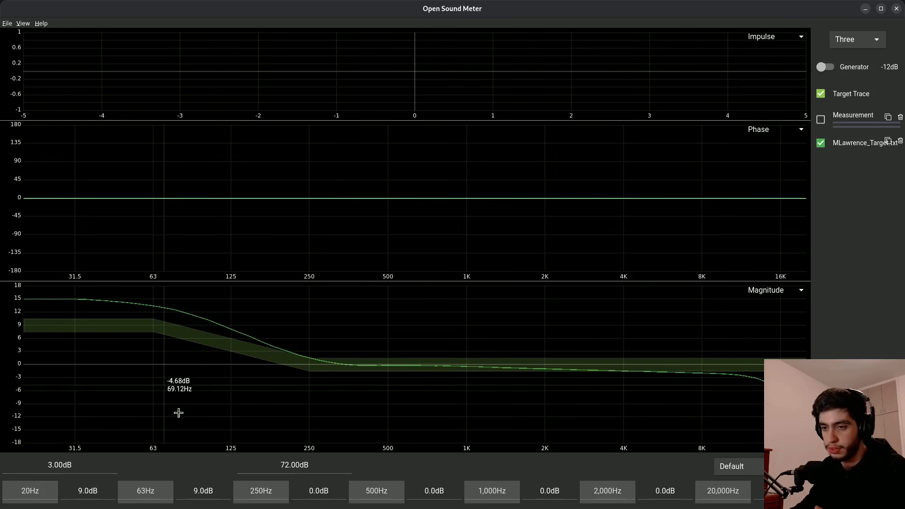
- Set the target's second gain to 10 dB
double_click(198, 493)
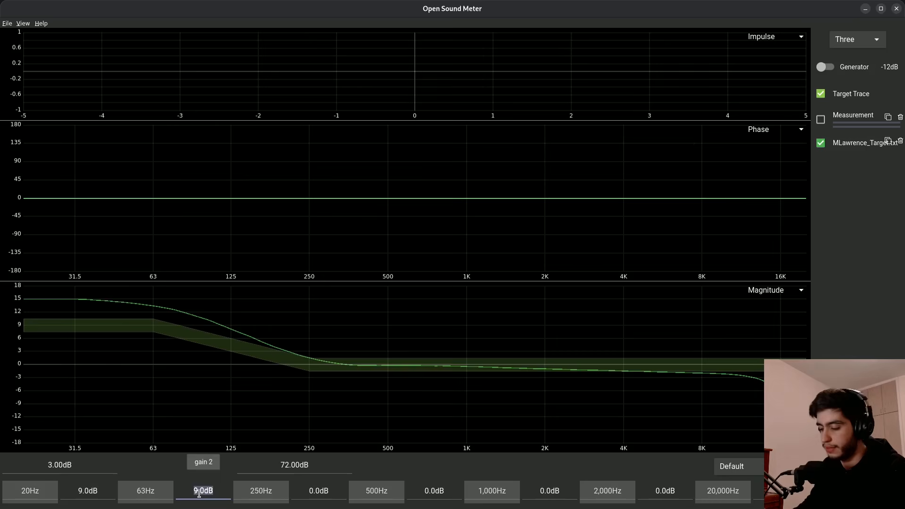
type("5")
key("Return")
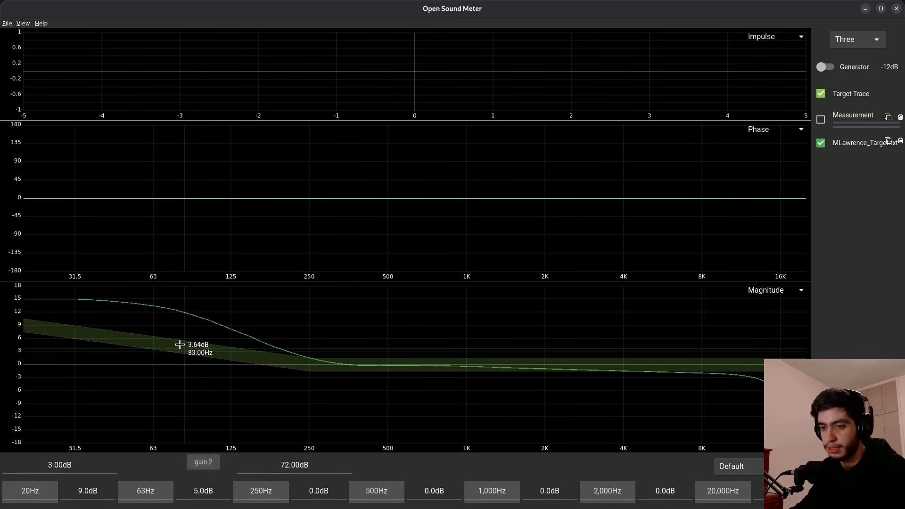
double_click(198, 493)
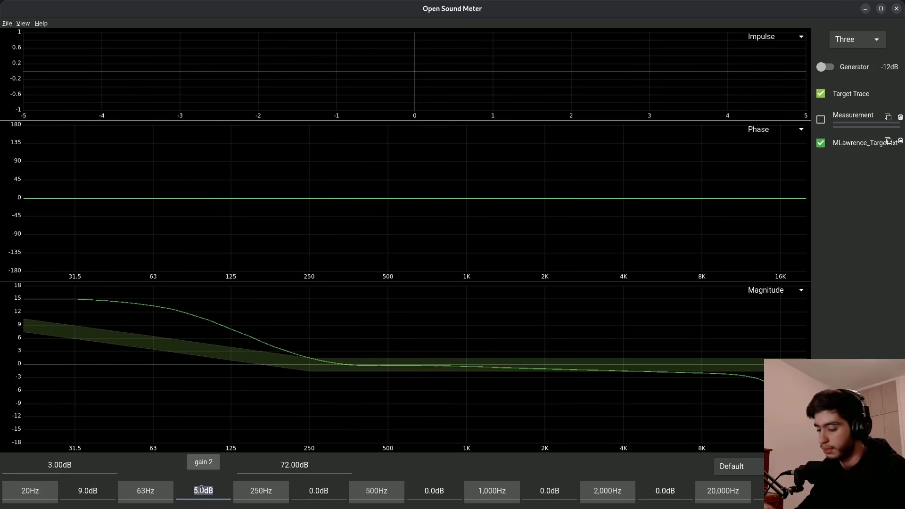
type("10")
key("Return")
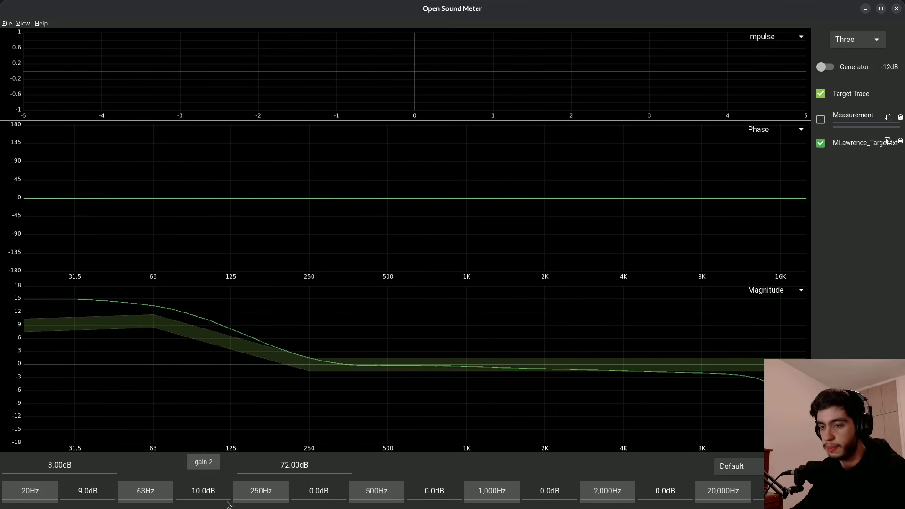
- Set the target's third frequency point to 400 Hz
double_click(250, 492)
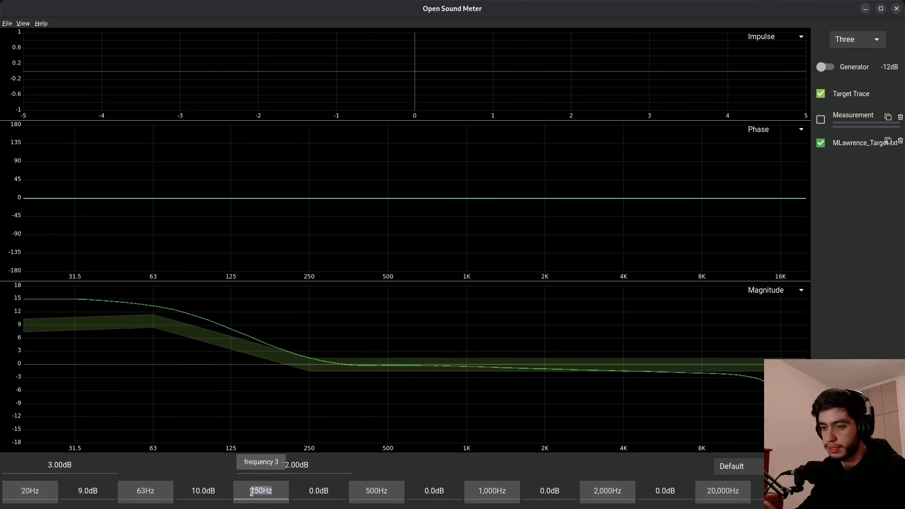
type("400")
key("Return")
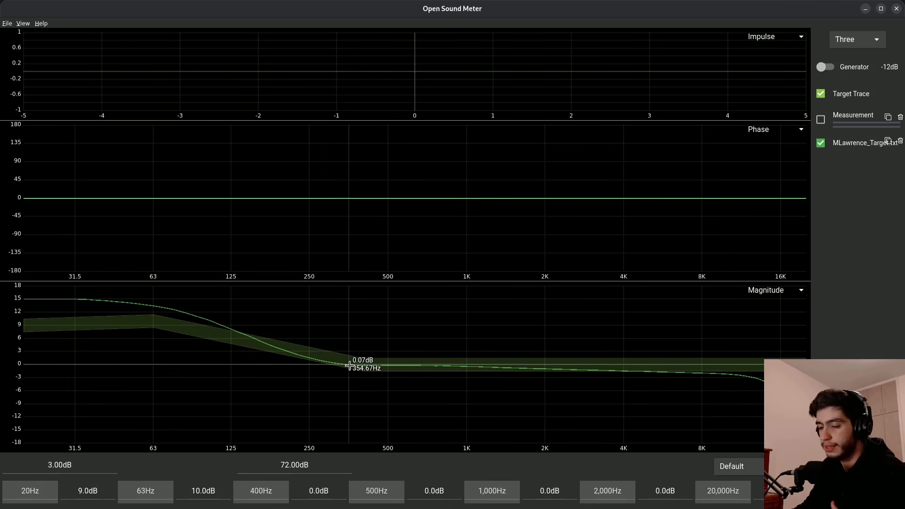
- Set the target's first gain to 10 dB
double_click(78, 490)
type("10")
key("Return")
- Set the target's third frequency point to 150 Hz and its gain to 3 dB
double_click(255, 491)
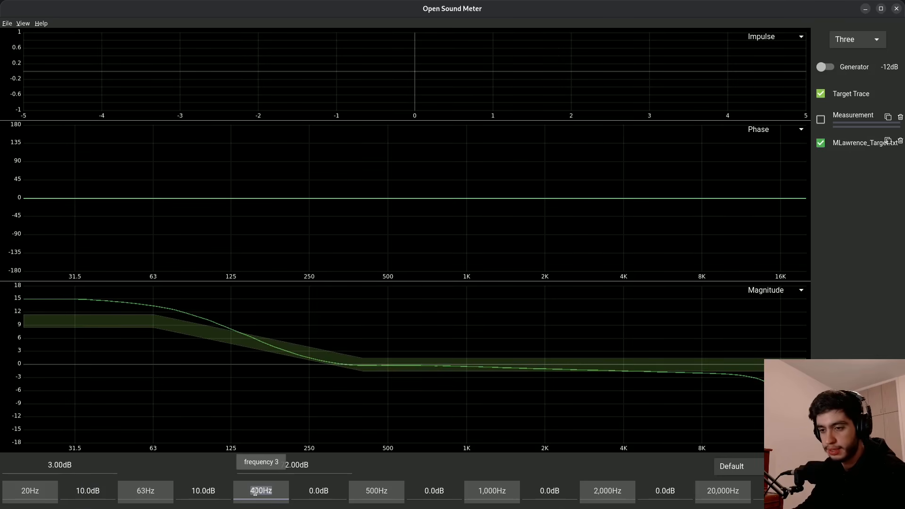
type("150")
key("Return")
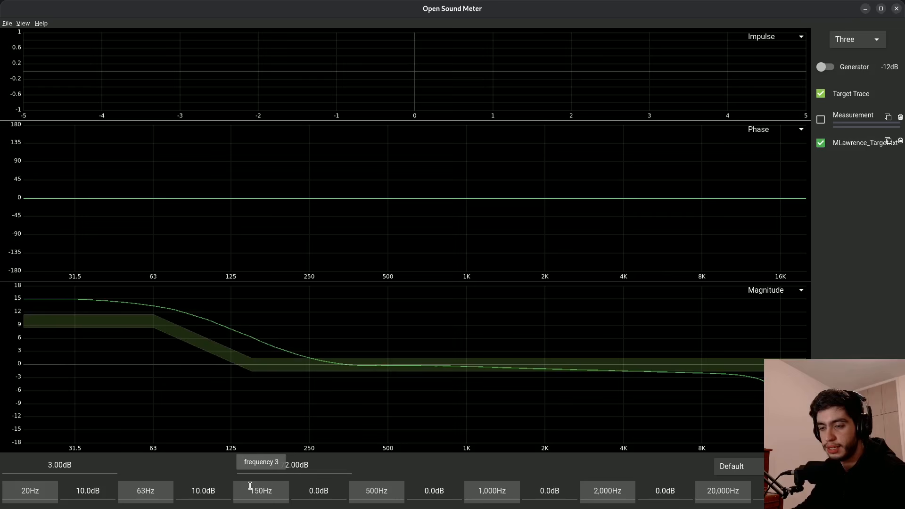
scroll(315, 491, "up", 5)
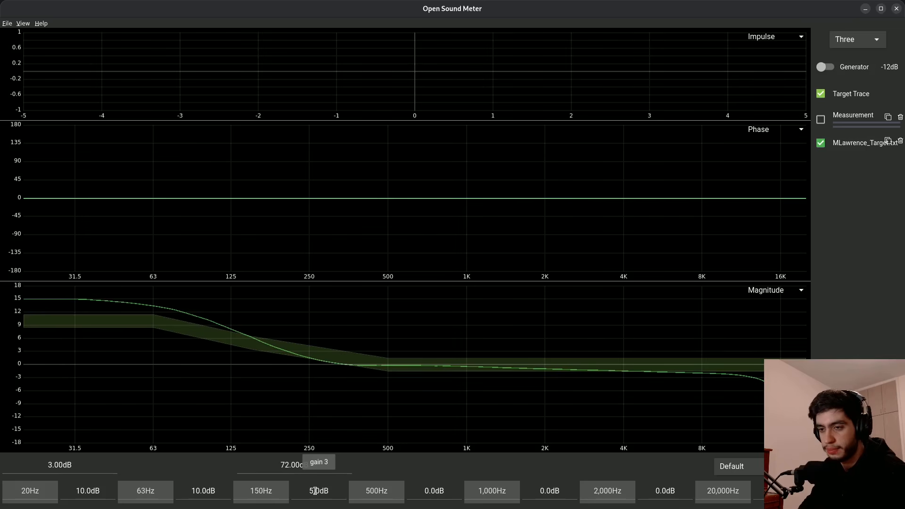
scroll(315, 490, "down", 2)
- Set the target's fourth frequency point to 250 Hz
double_click(379, 490)
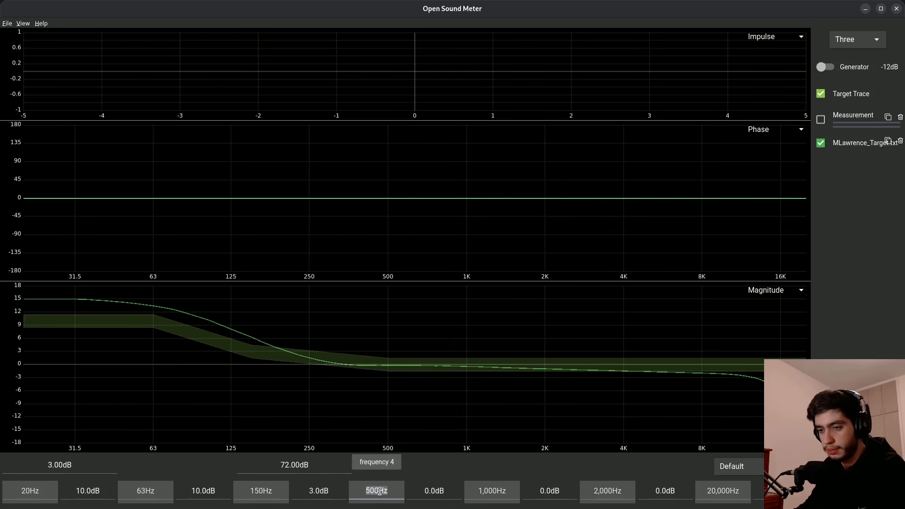
key("BackSpace")
type("250")
key("Return")
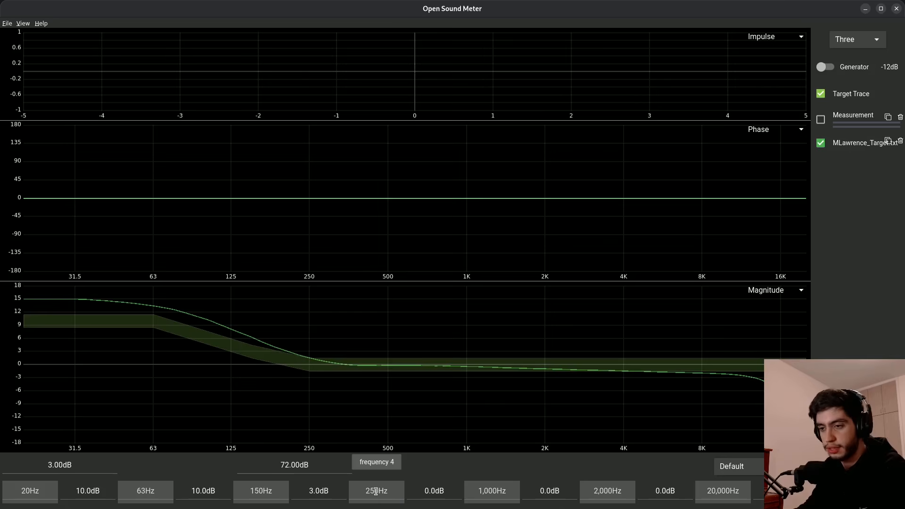
- Set the target's fifth frequency point to 10,000 Hz with a gain of -2 dB
double_click(486, 494)
type("10,")
type("000")
double_click(548, 489)
type("2")
key("Return")
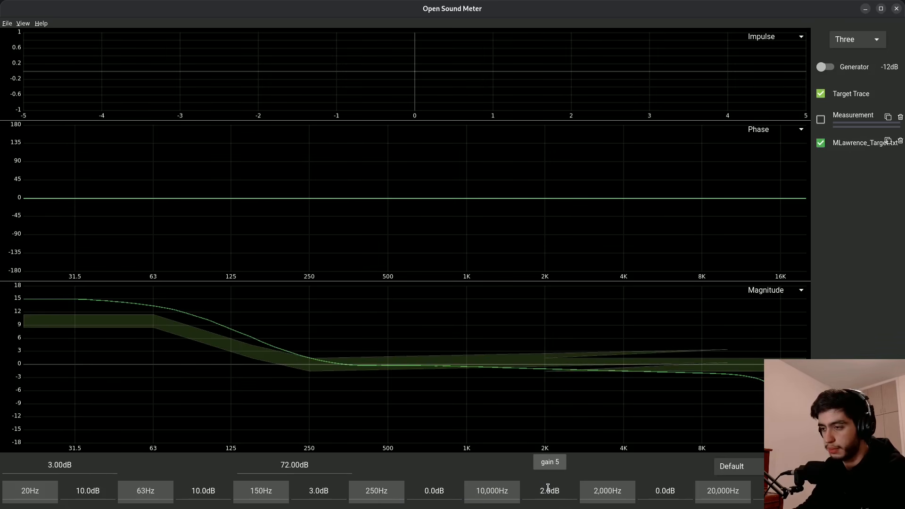
- Set the target's sixth frequency point to 15,000 Hz with a gain of -5 dB
double_click(610, 489)
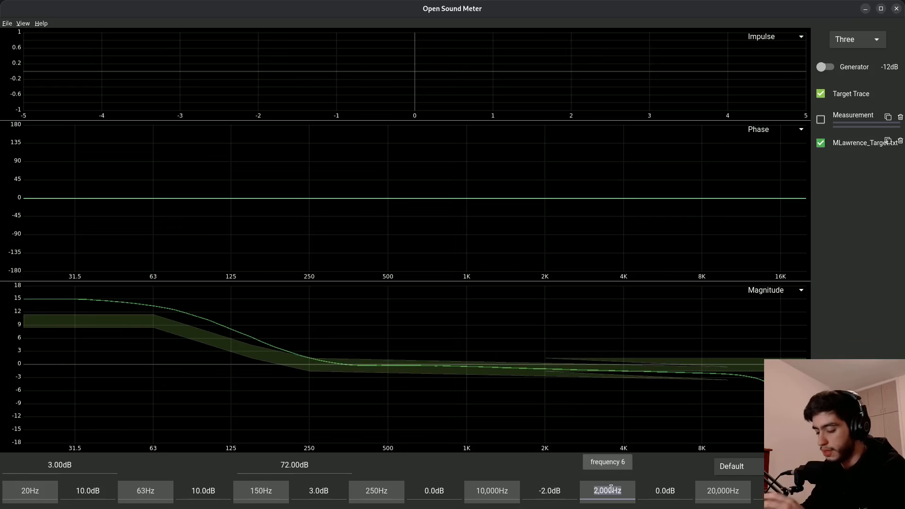
type("1")
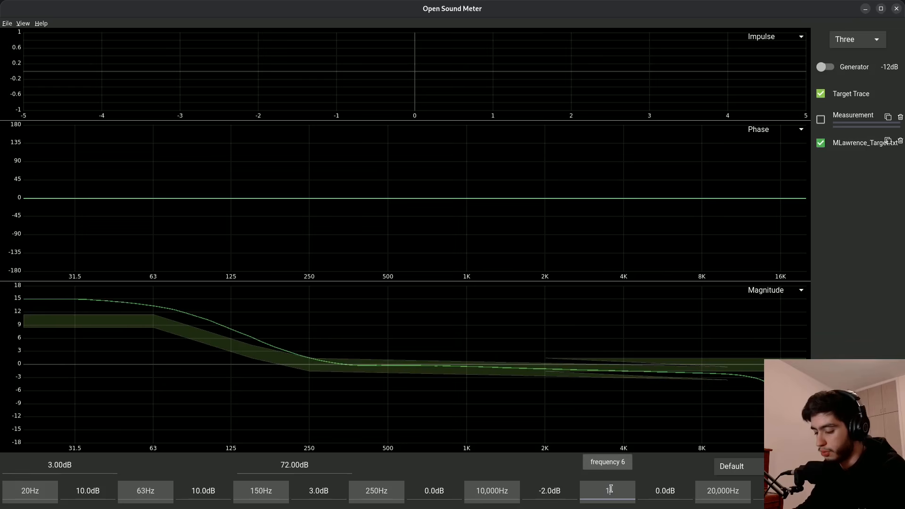
type("5,000")
key("Return")
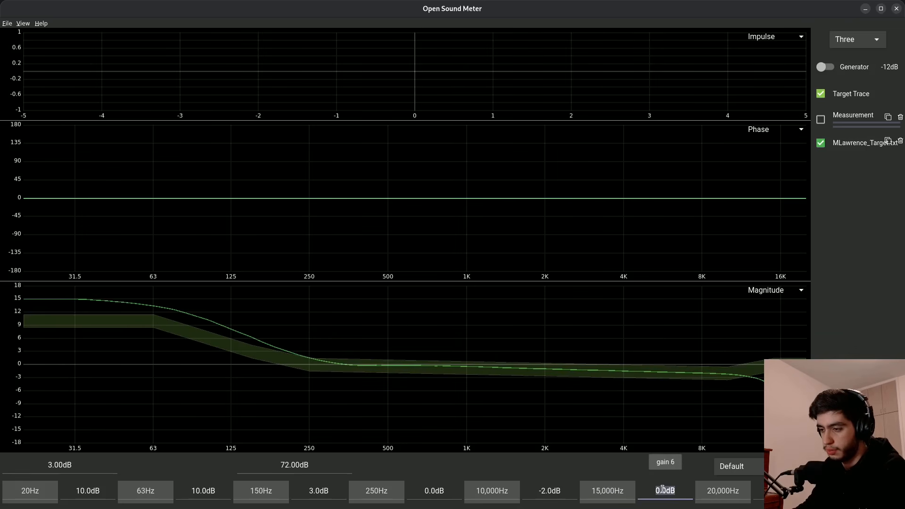
type("-5")
key("Return")
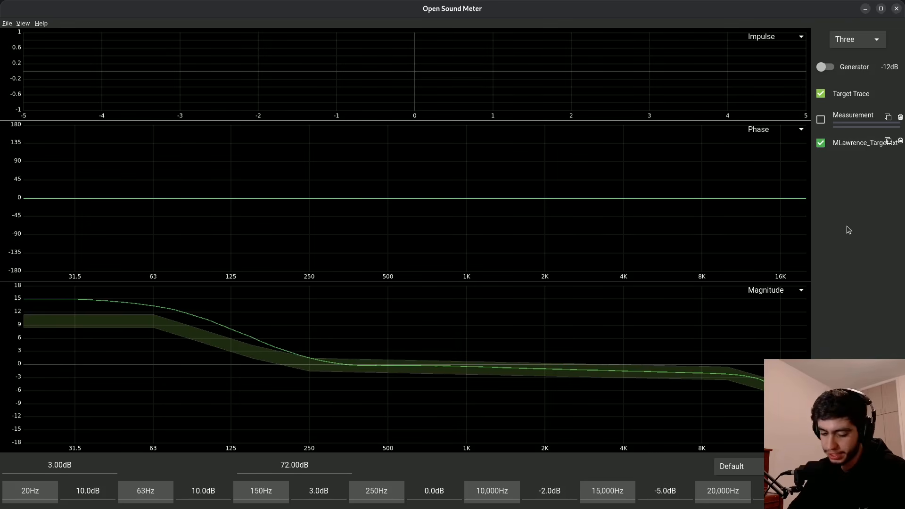
- Add an equalizer source to the project
key("ctrl+e")
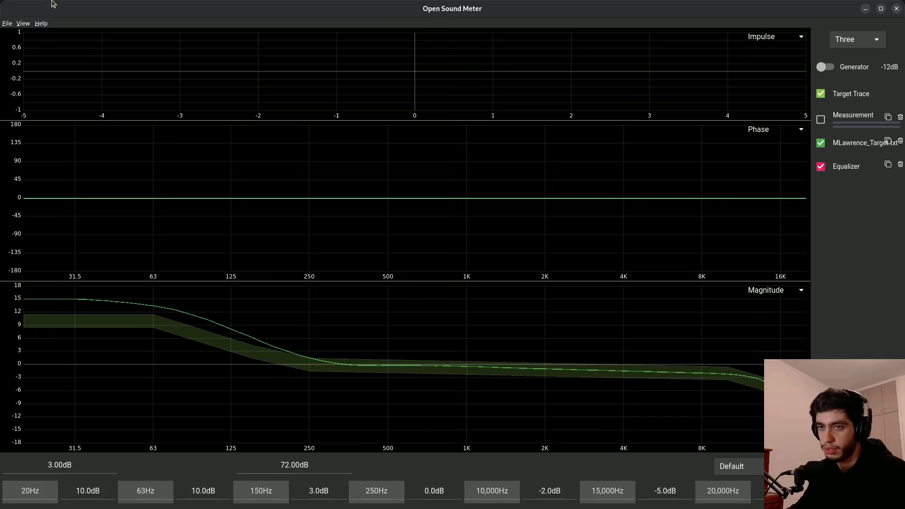
left_click(7, 23)
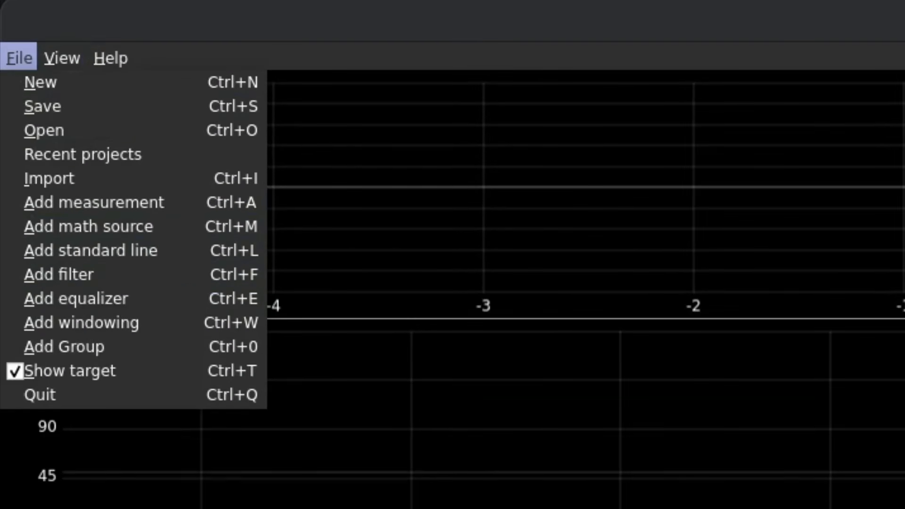
key("Escape")
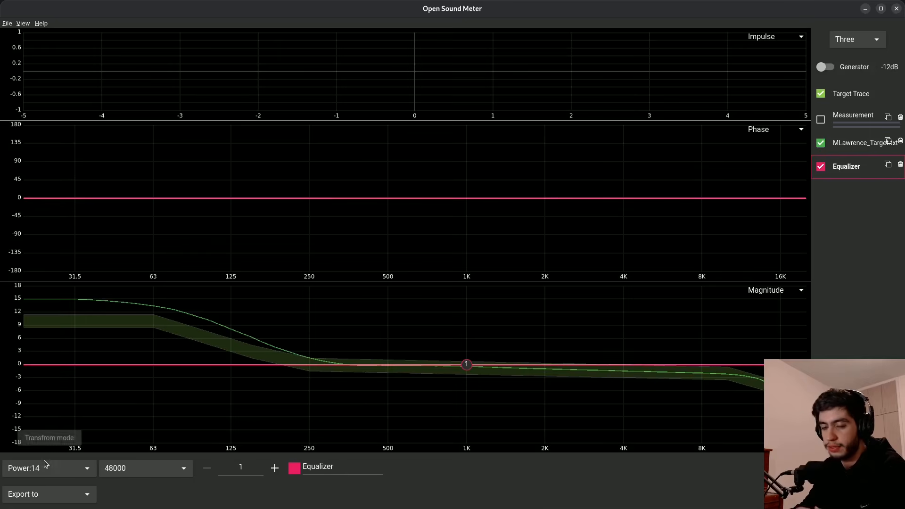
- Set the equalizer's transform mode to LTW
left_click(47, 465)
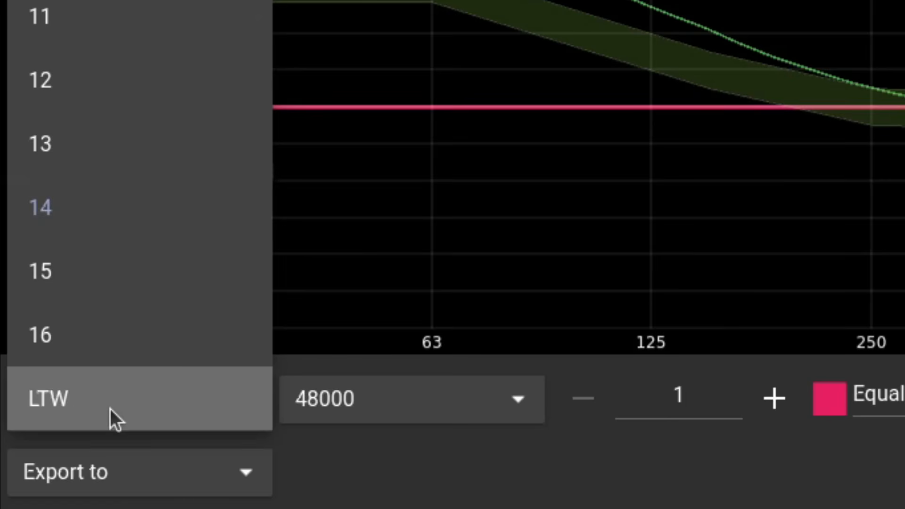
left_click(109, 408)
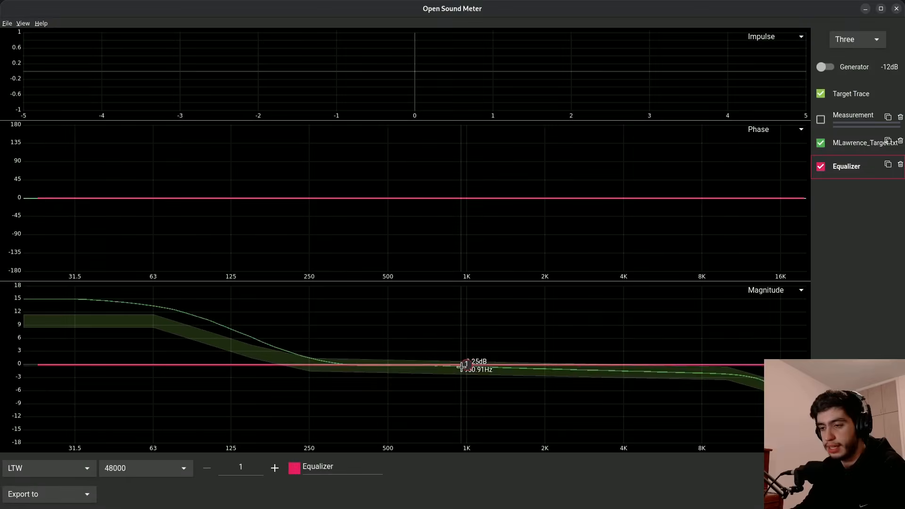
- Change the equalizer's first filter to Low Shelf and move it up to about 147 Hz
left_click(465, 365)
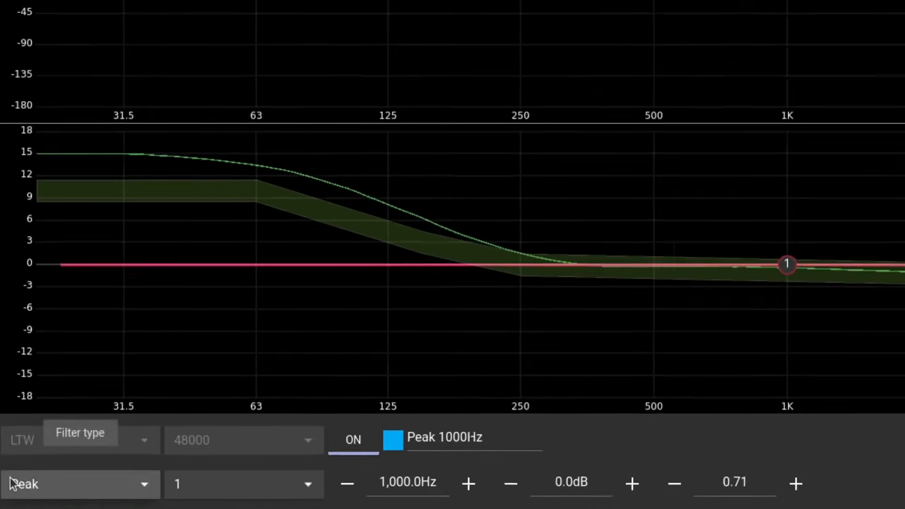
left_click(5, 493)
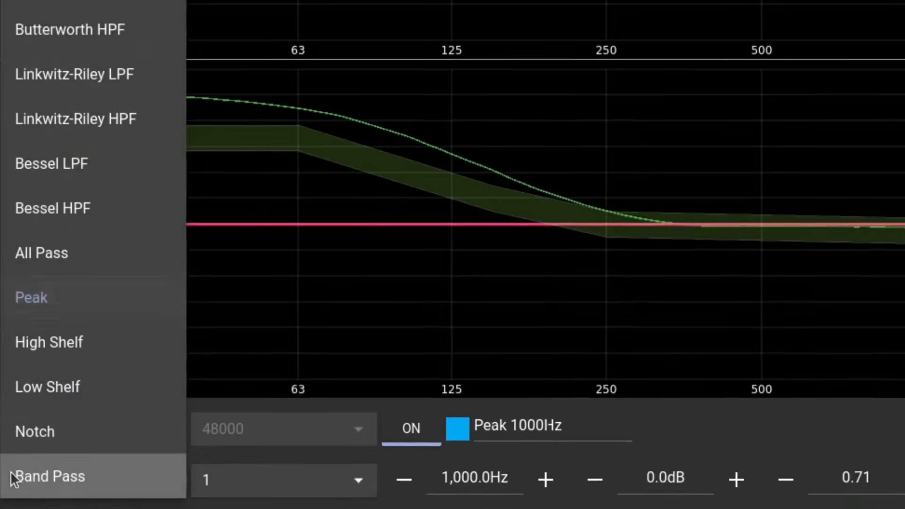
left_click(47, 372)
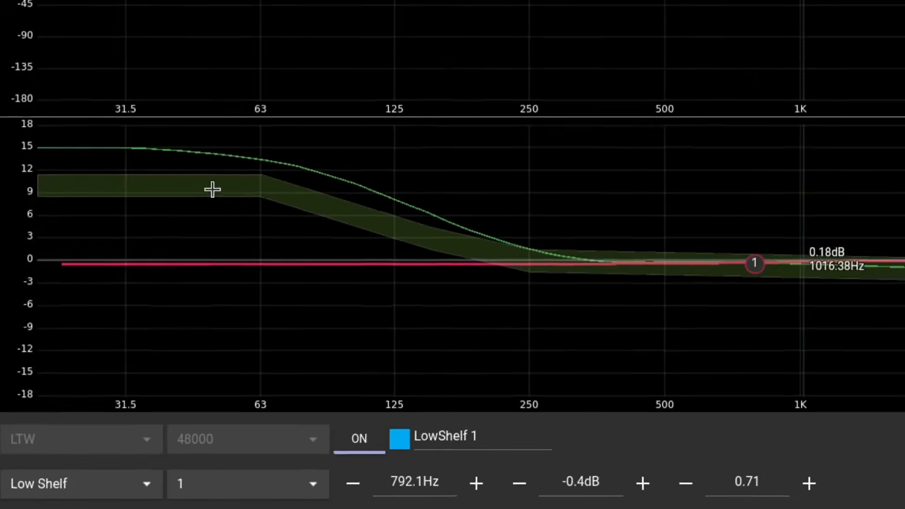
left_click_drag(212, 189, 271, 174)
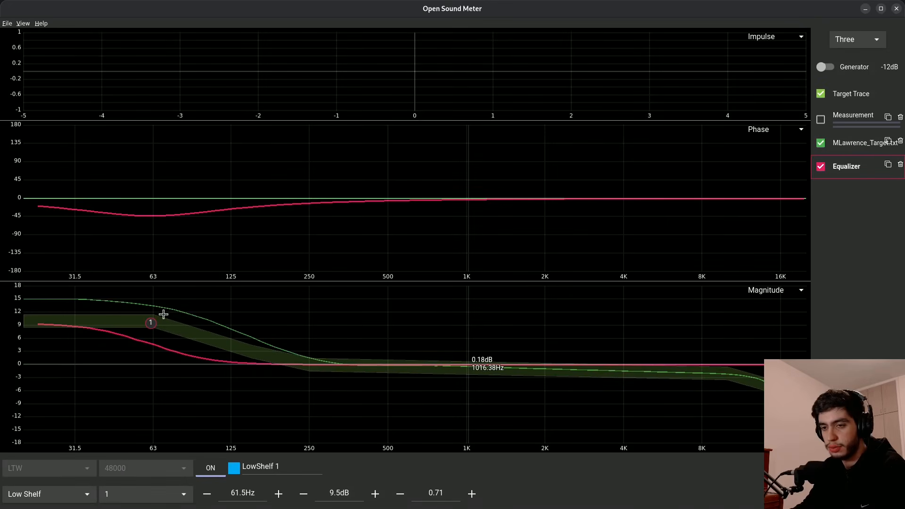
left_click_drag(163, 314, 224, 321)
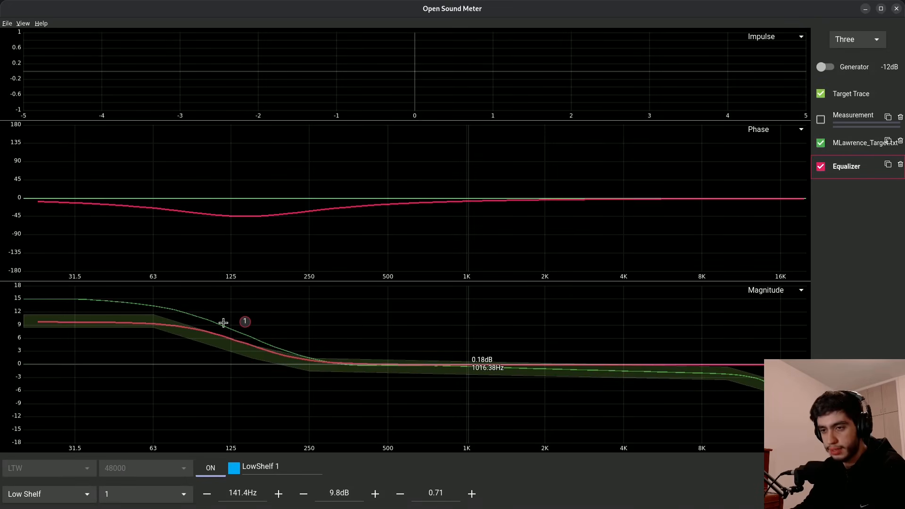
- Set the low shelf filter's frequency to 150 Hz and its gain to 10 dB
scroll(241, 493, "up", 3)
double_click(241, 493)
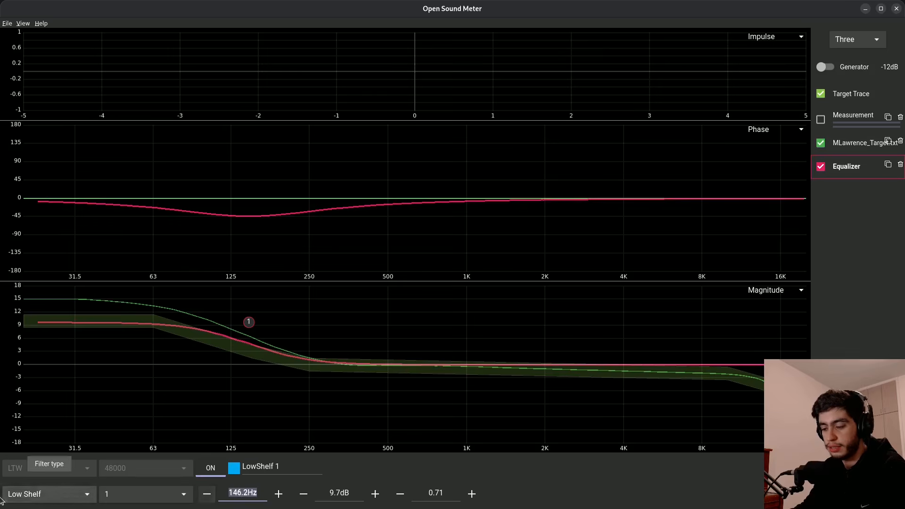
type("150")
key("Return")
double_click(326, 490)
type("10")
key("Return")
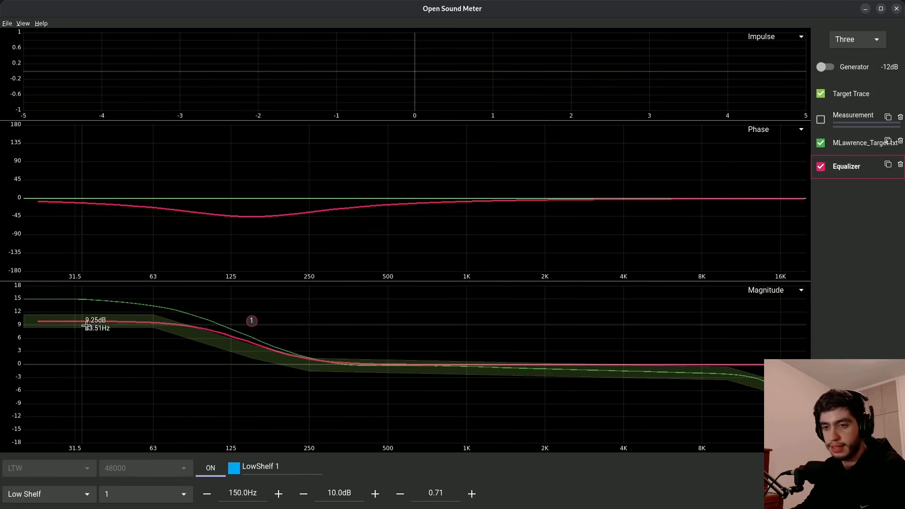
- Adjust the low shelf filter's Q to 0.70
double_click(443, 491)
left_click(472, 494)
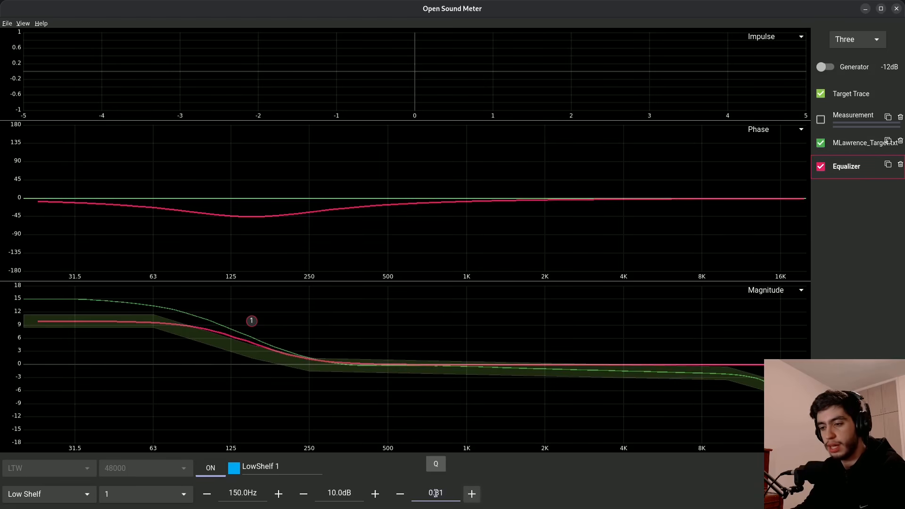
left_click(401, 493)
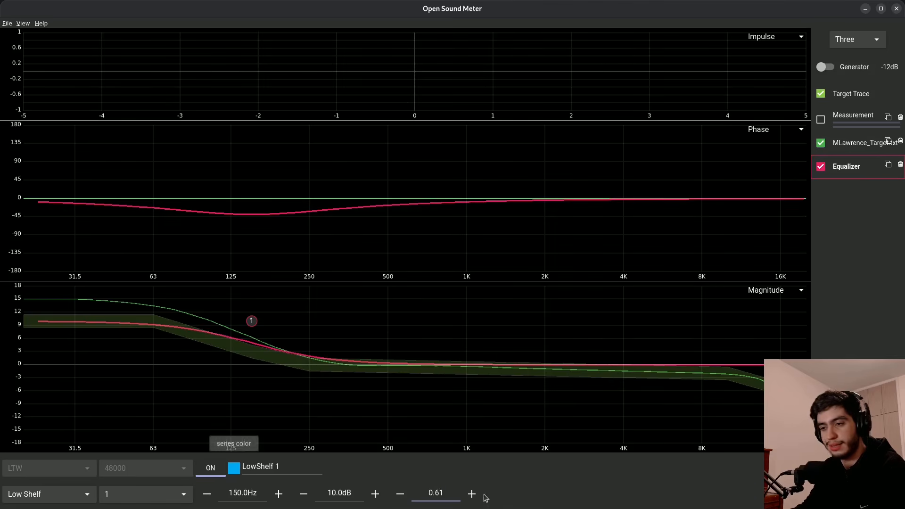
left_click(471, 493)
left_click(472, 493)
left_click(471, 494)
left_click(401, 494)
left_click(401, 493)
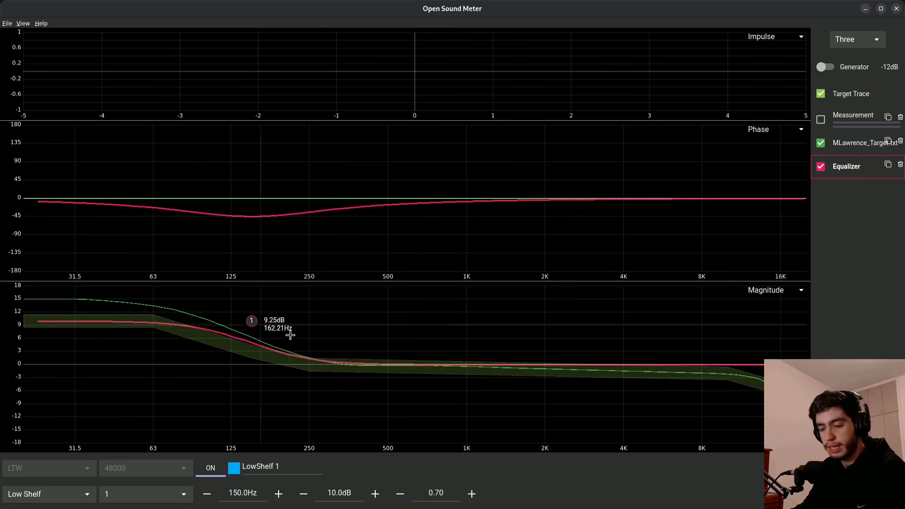
- Hide the target trace and add a second filter to the equalizer
key("ctrl+t")
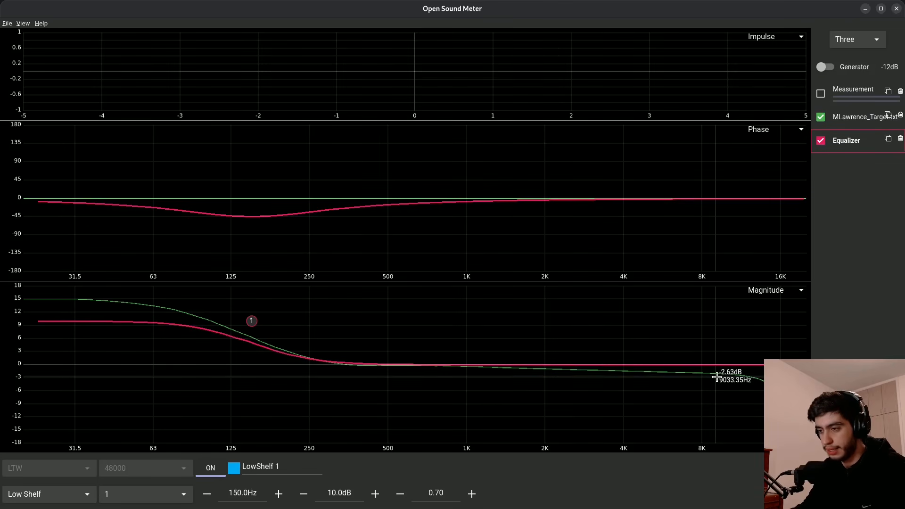
left_click(856, 148)
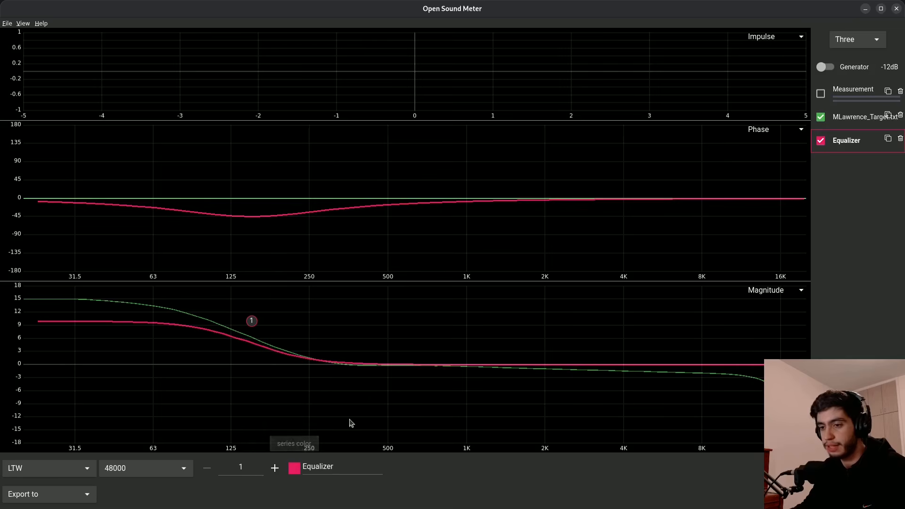
left_click(273, 467)
- Move the second peak filter to 20,000 Hz and set its gain to -1.0 dB
left_click_drag(600, 381, 666, 375)
left_click_drag(741, 369, 809, 364)
left_click(336, 492)
type("-10")
key("Return")
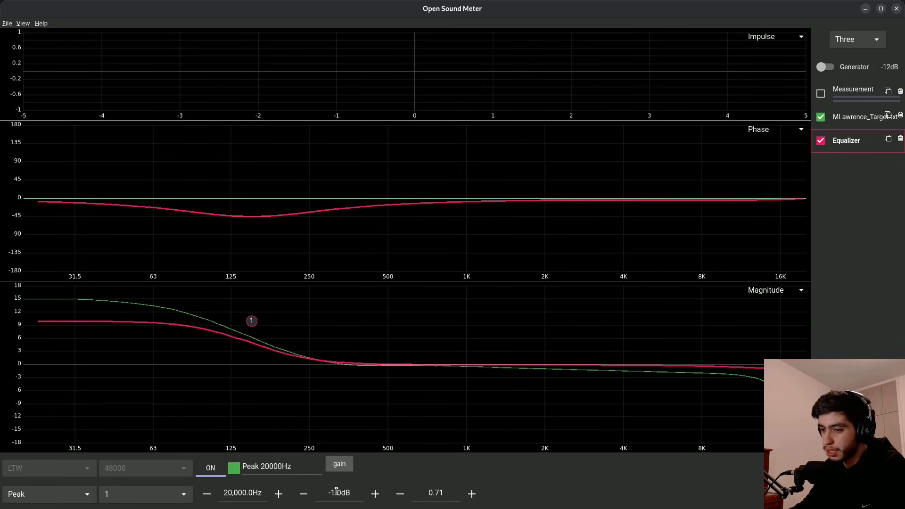
- Lower the second peak filter's Q to 0.10
left_click(401, 494)
left_click(401, 497)
left_click(401, 495)
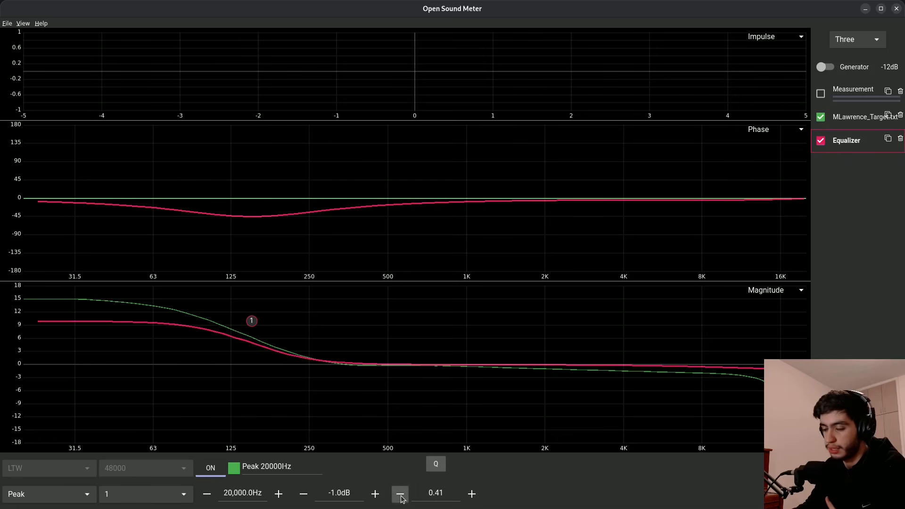
left_click(401, 494)
left_click(400, 495)
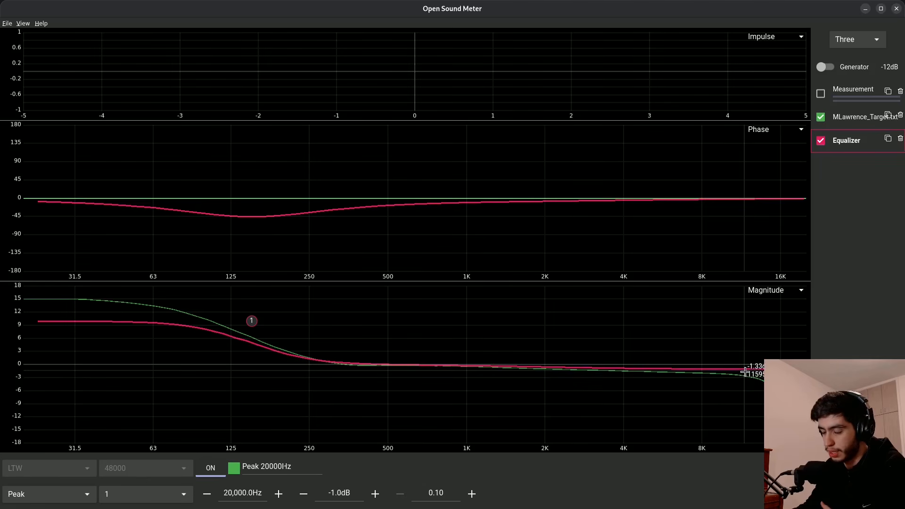
- Hide the target trace to view the equalizer curve on its own, and select the equalizer
left_click(820, 118)
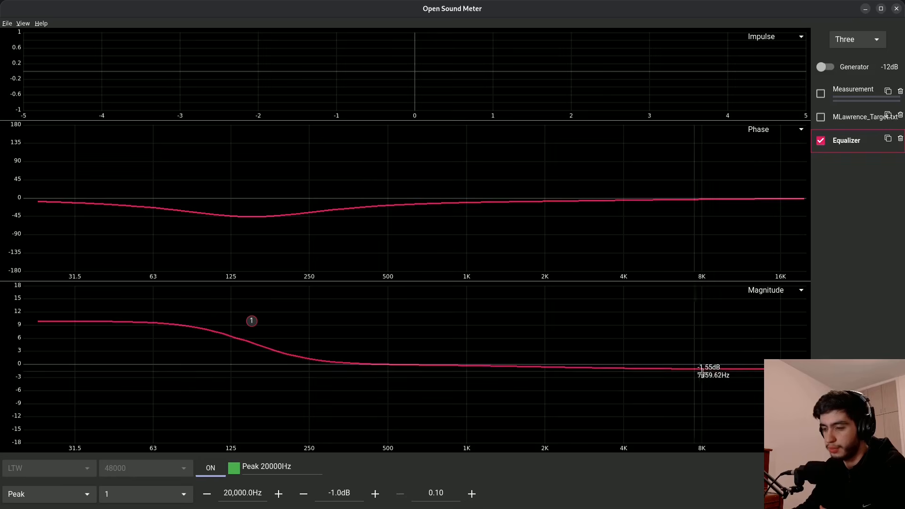
left_click(824, 141)
left_click(826, 142)
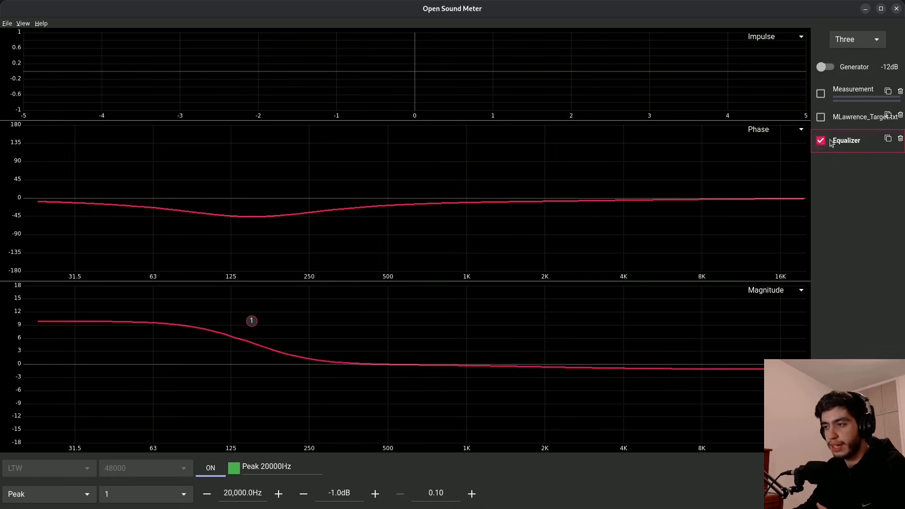
left_click(833, 141)
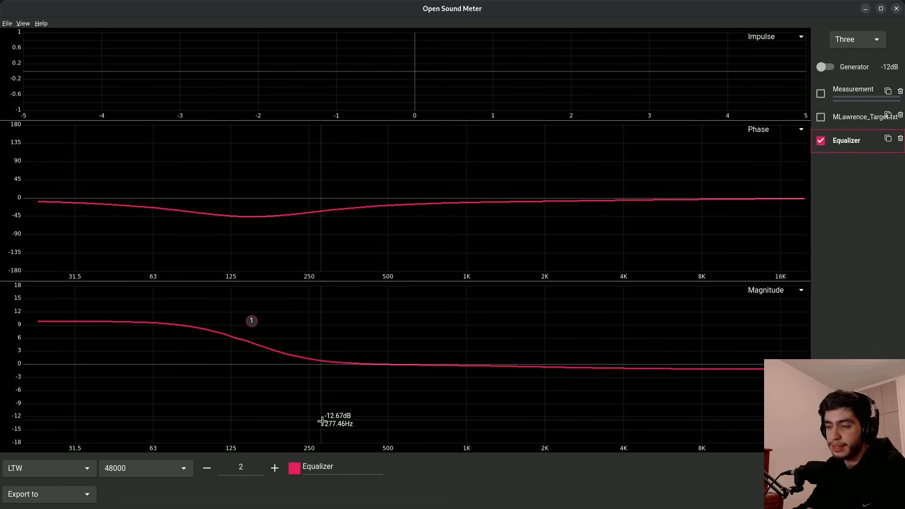
- Add a Butterworth LPF 3 filter, switch its mode to LTW and set its frequency to 15,000 Hz
key("ctrl+f")
left_click(838, 165)
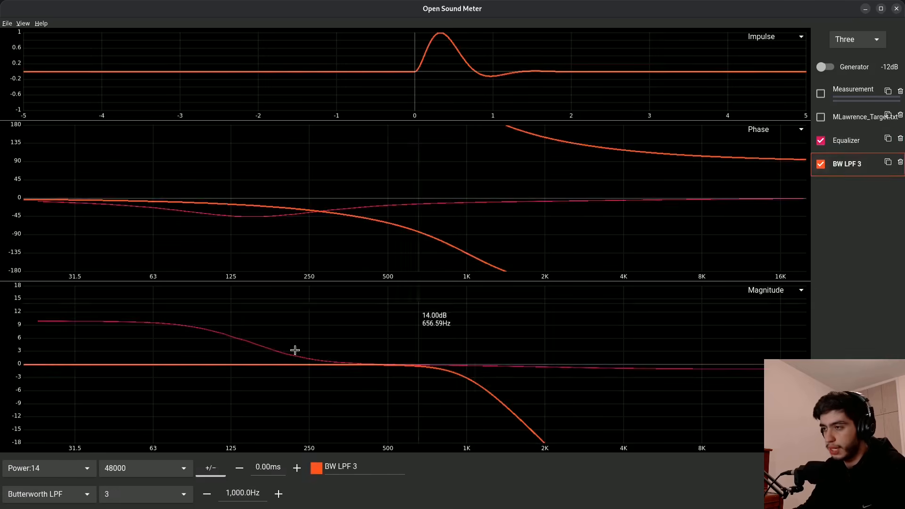
left_click(54, 471)
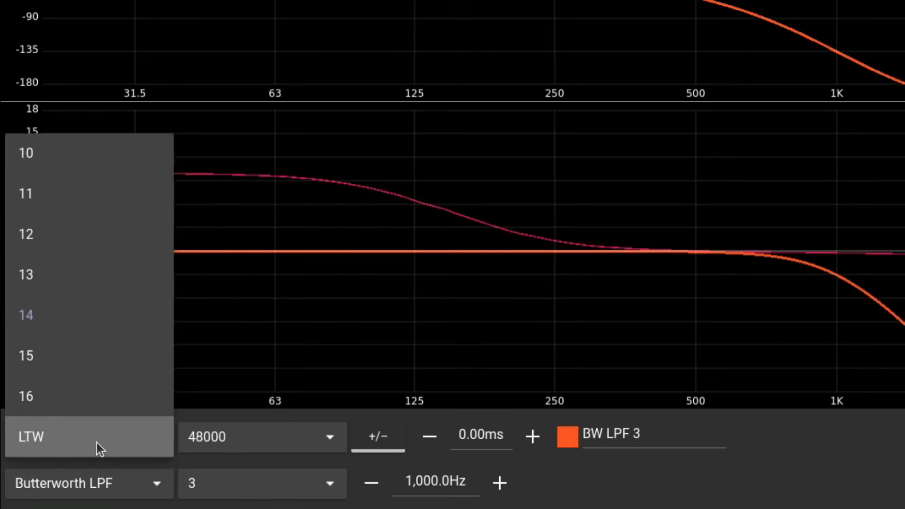
left_click(97, 443)
left_click(98, 485)
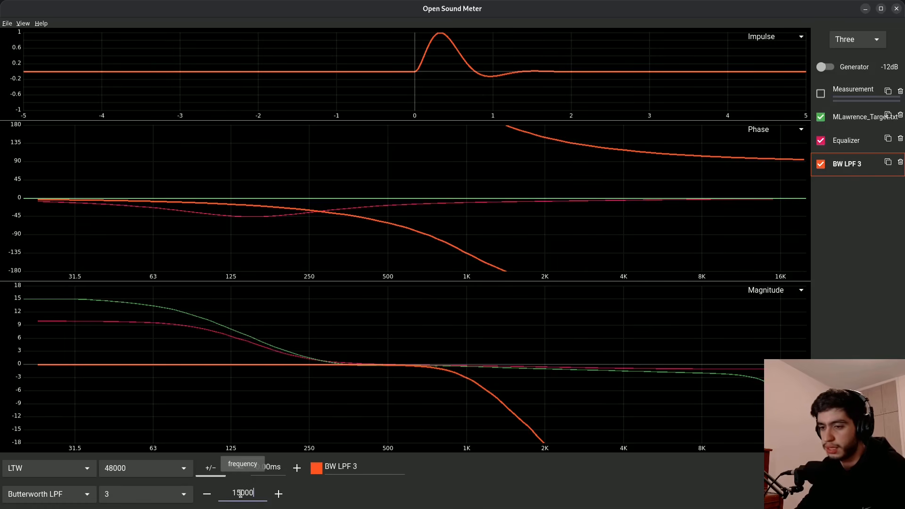
key("Return")
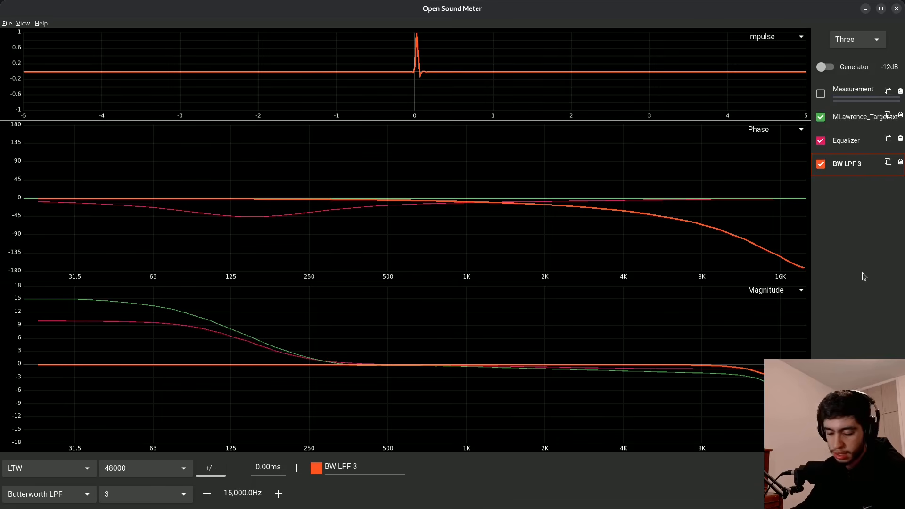
- Add a math source using the Apply operation with Equalizer and BW LPF 3 as its two sources
key("ctrl+u")
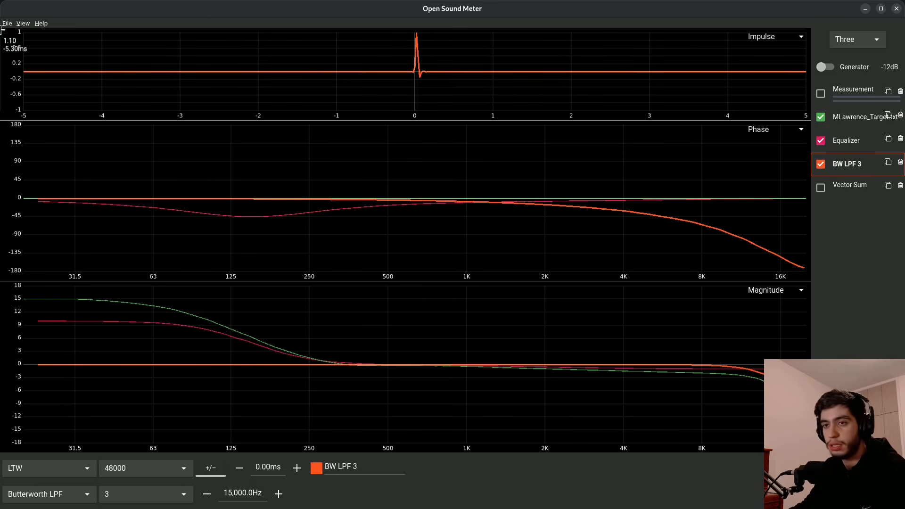
left_click(6, 24)
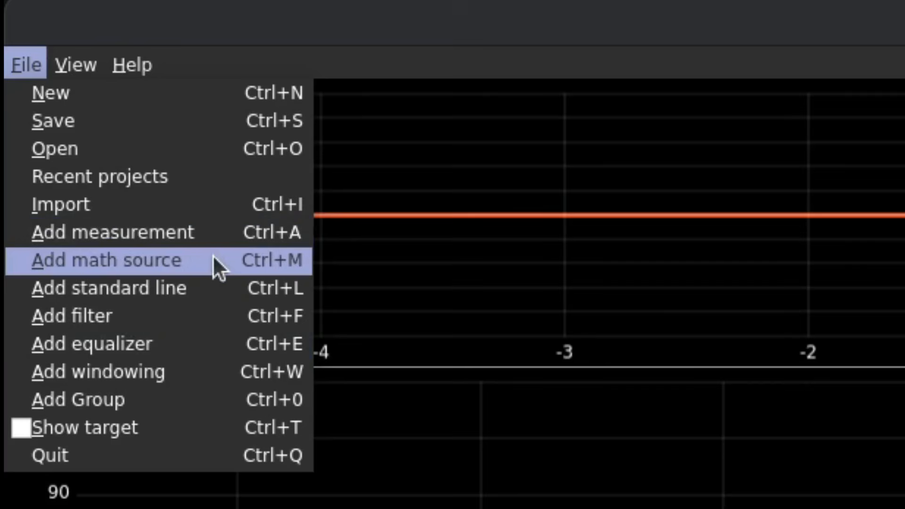
left_click(213, 255)
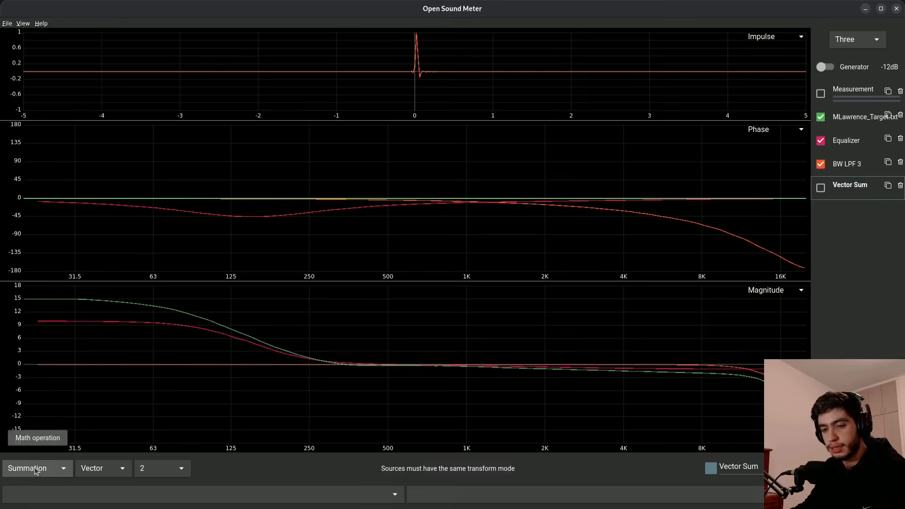
left_click(35, 468)
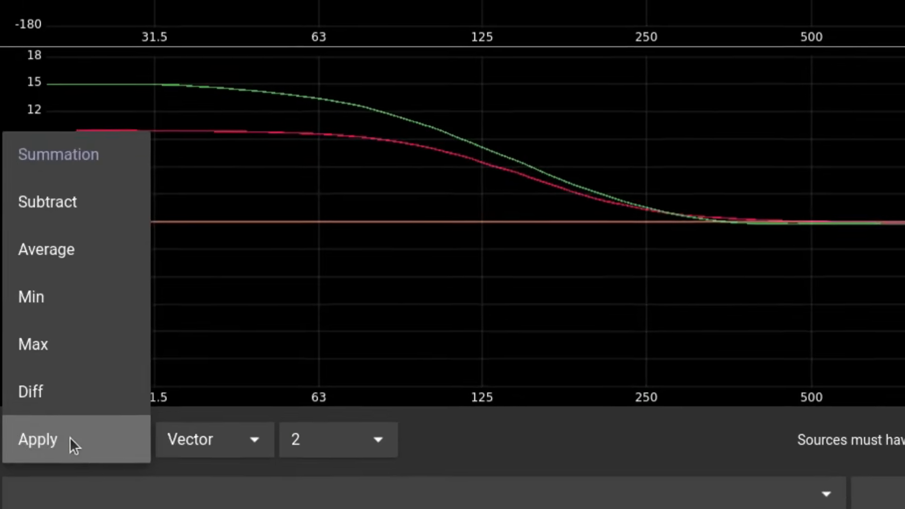
left_click(41, 467)
left_click(183, 490)
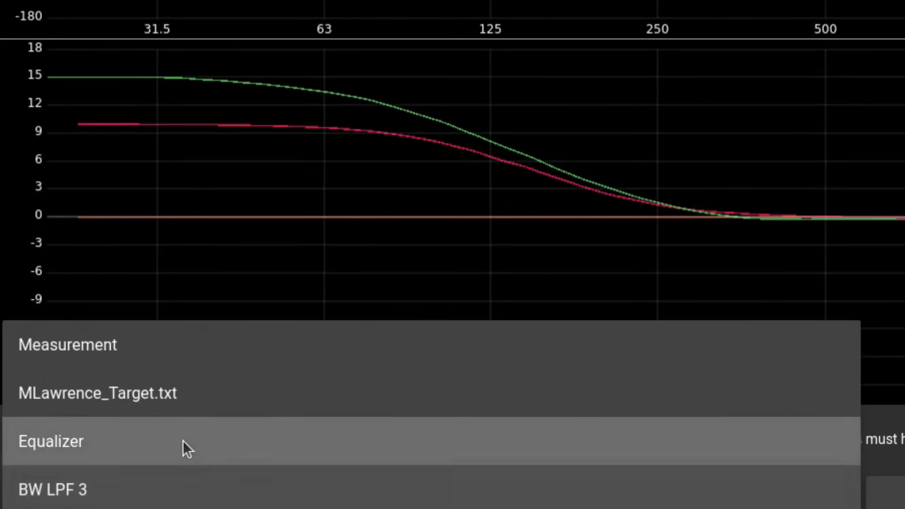
left_click(183, 440)
left_click(210, 467)
left_click(233, 466)
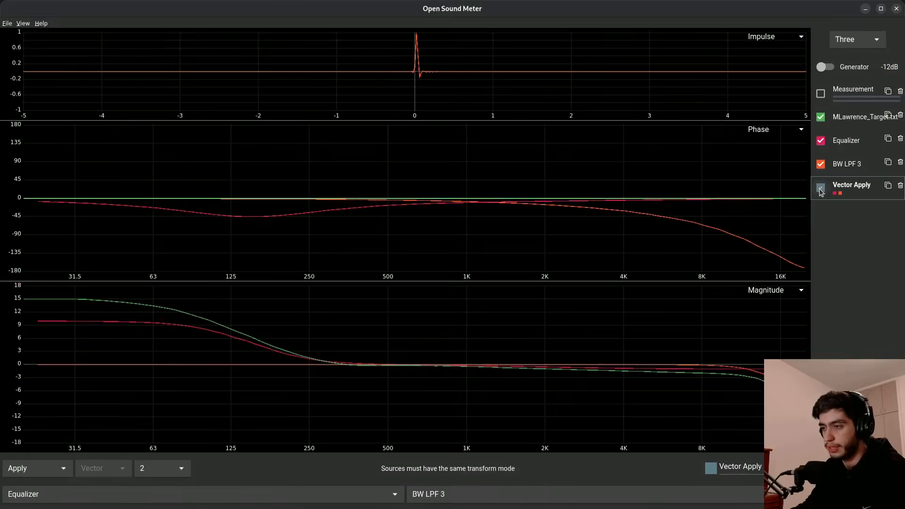
- Show the Vector Apply trace and hide the equalizer and low-pass filter traces
left_click(821, 188)
left_click(821, 164)
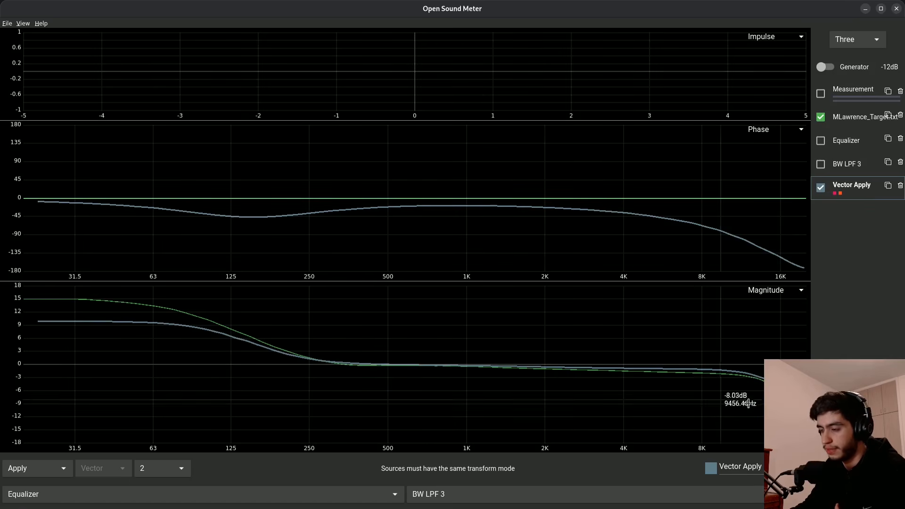
- Change the Butterworth low-pass filter's order to 4
left_click(848, 164)
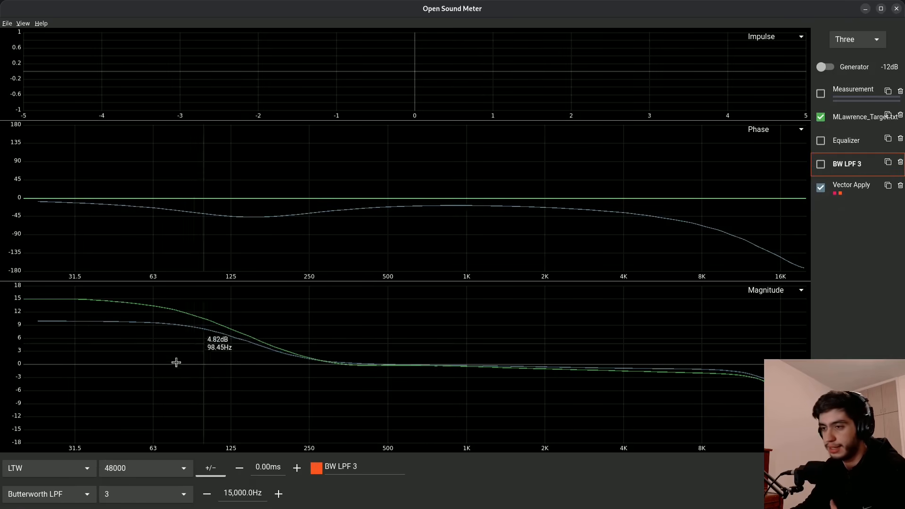
left_click(121, 493)
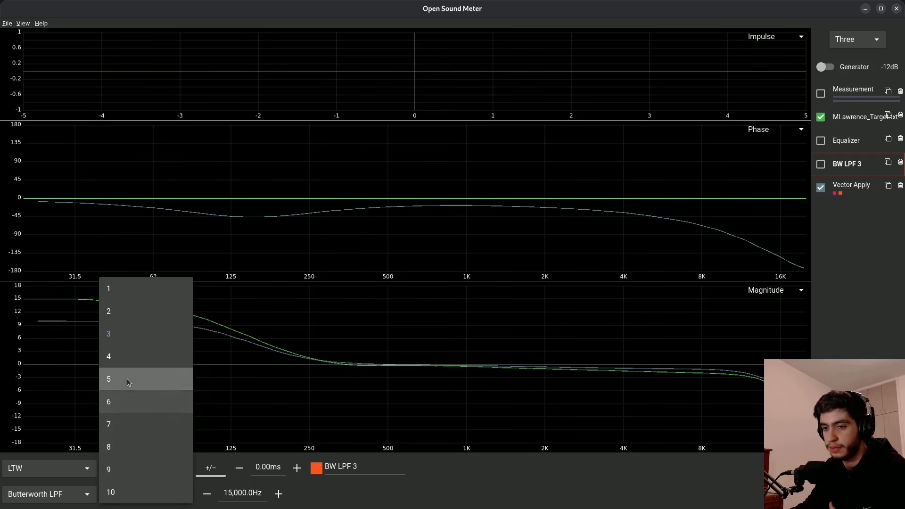
left_click(127, 364)
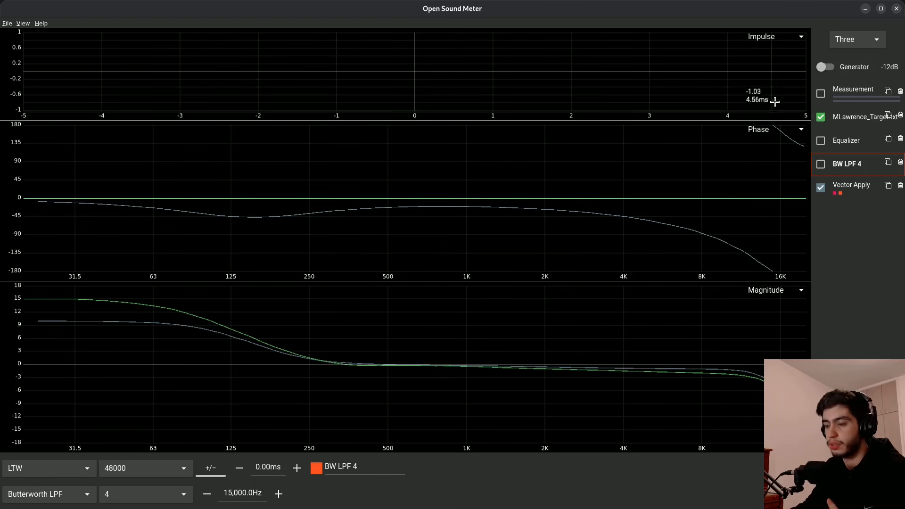
- Store the Vector Apply result as a new measurement
left_click(846, 186)
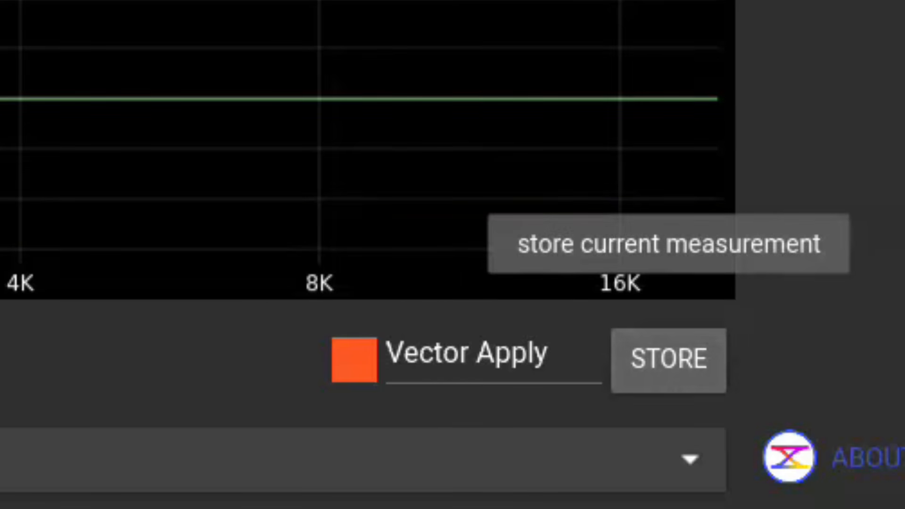
left_click(668, 360)
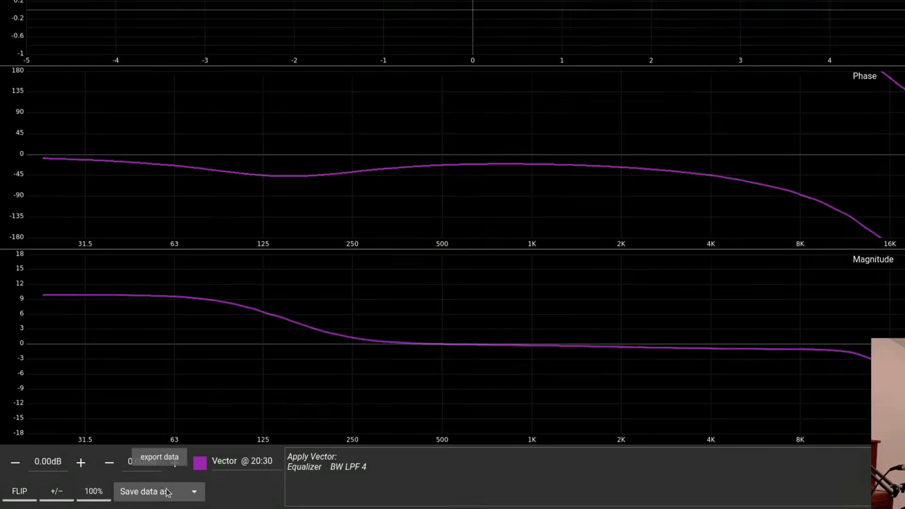
- Save the stored vector's data as txt, named my target.txt in the OSM files folder
left_click(151, 492)
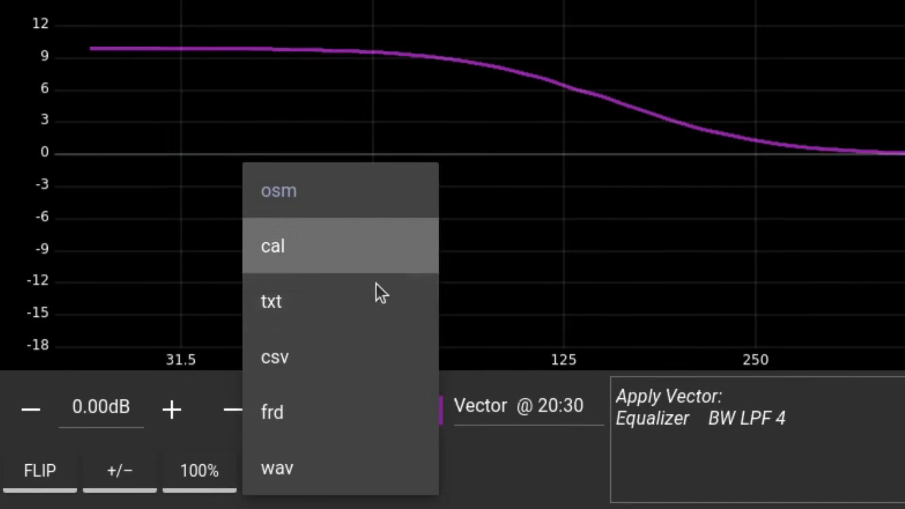
left_click(372, 303)
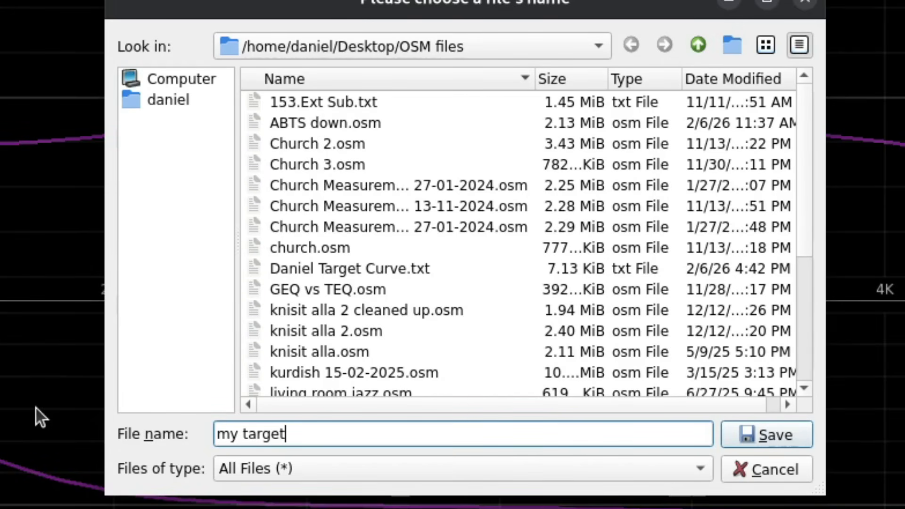
type("my target.txt")
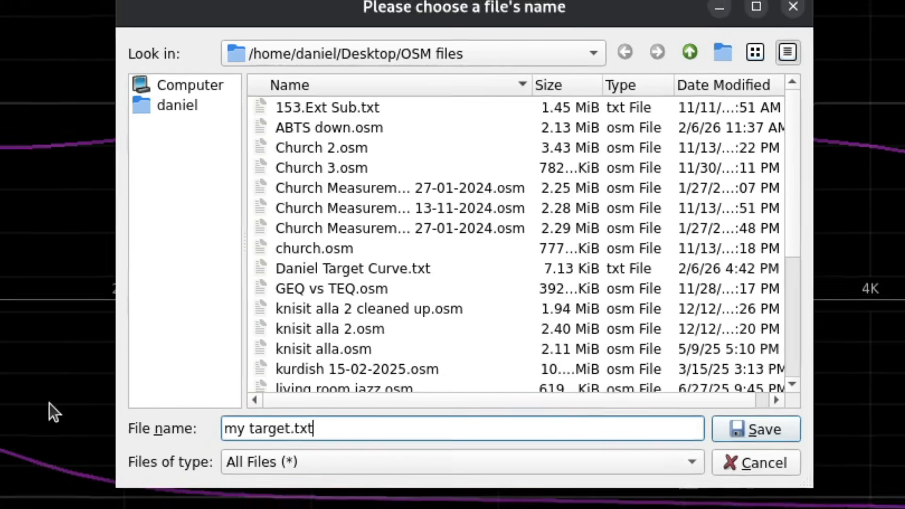
key("Return")
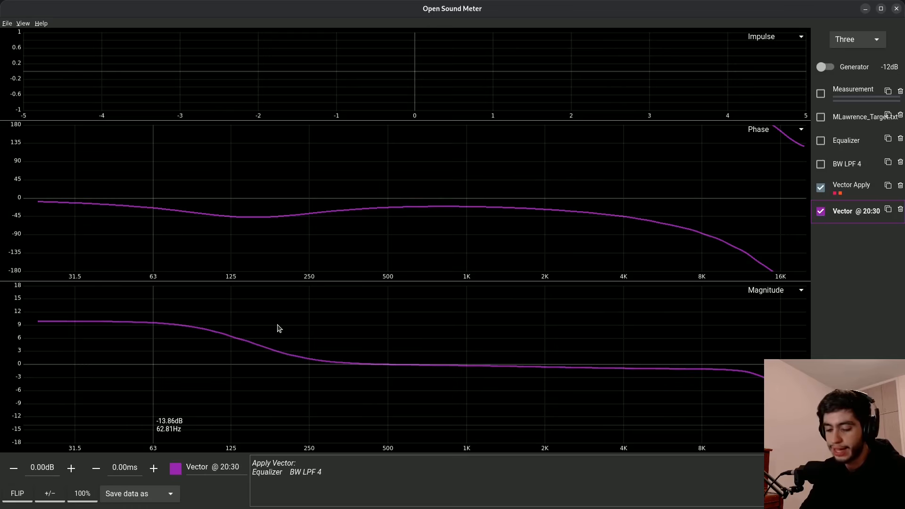
- Create a new workspace and import the my target.txt file
key("ctrl+n")
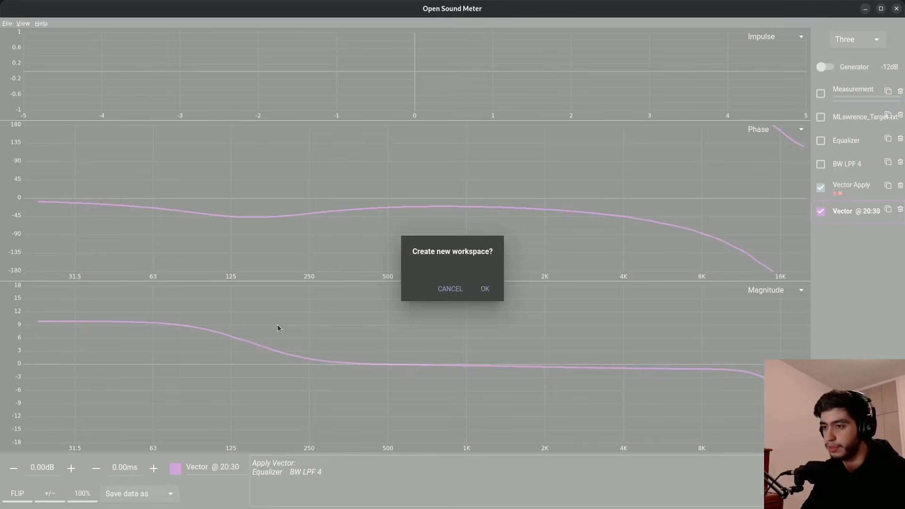
key("Return")
key("ctrl+i")
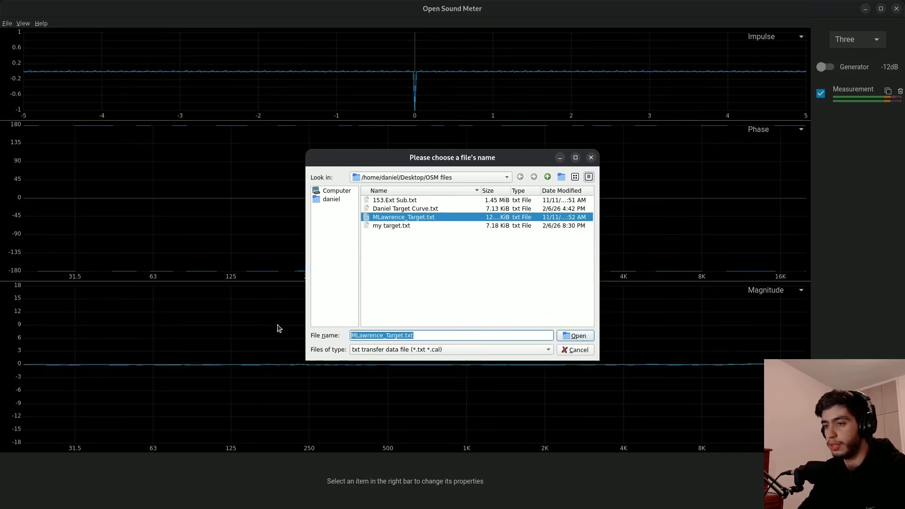
double_click(376, 226)
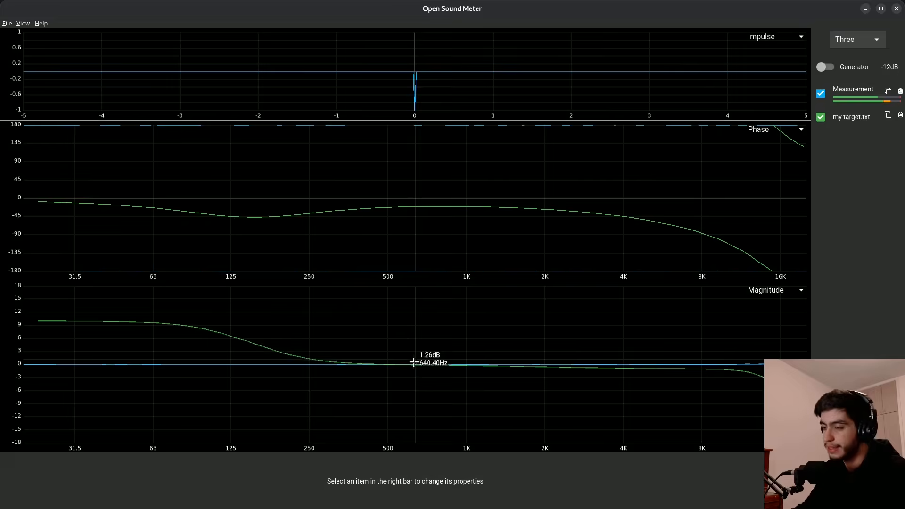
- Switch to Google Drive and download Daniel Target Curve.txt from the OSM folder
key("alt+Tab")
key("ctrl+plus")
key("ctrl+plus")
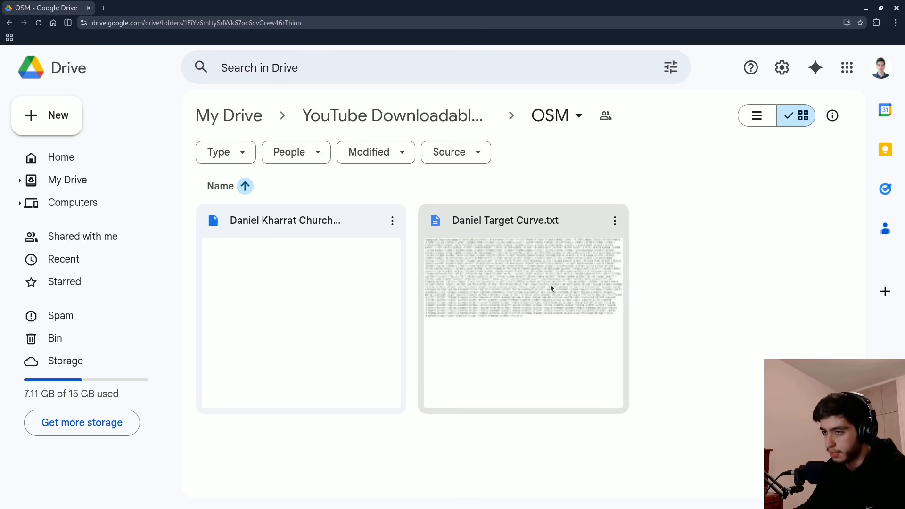
left_click(550, 284)
left_click(615, 220)
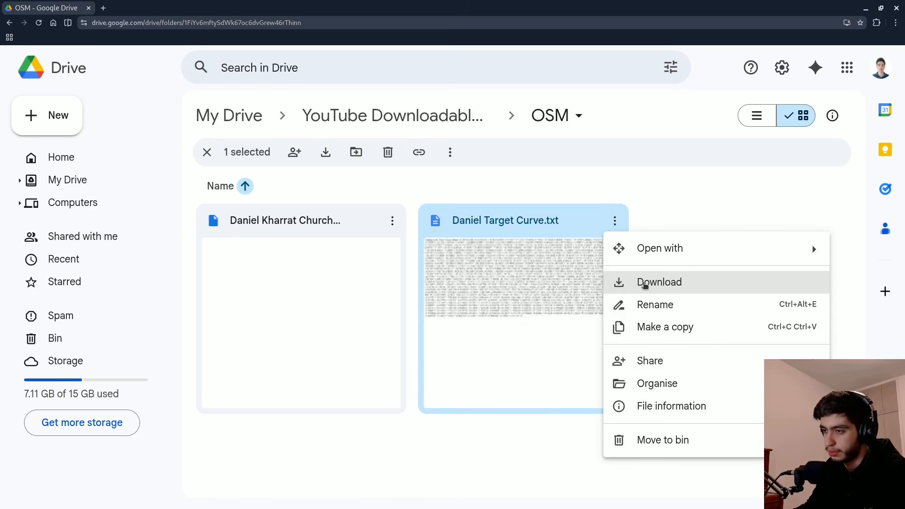
left_click(656, 208)
mouse_move(0, 0)
left_click(359, 414)
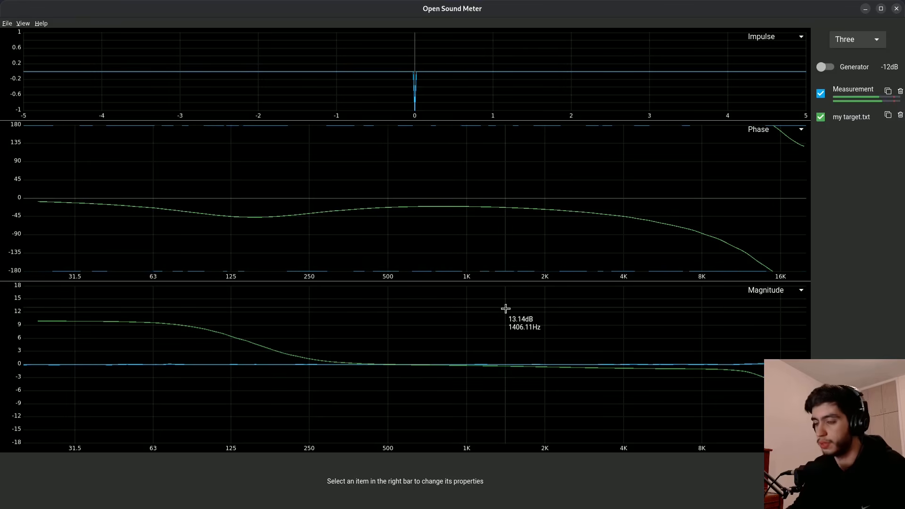